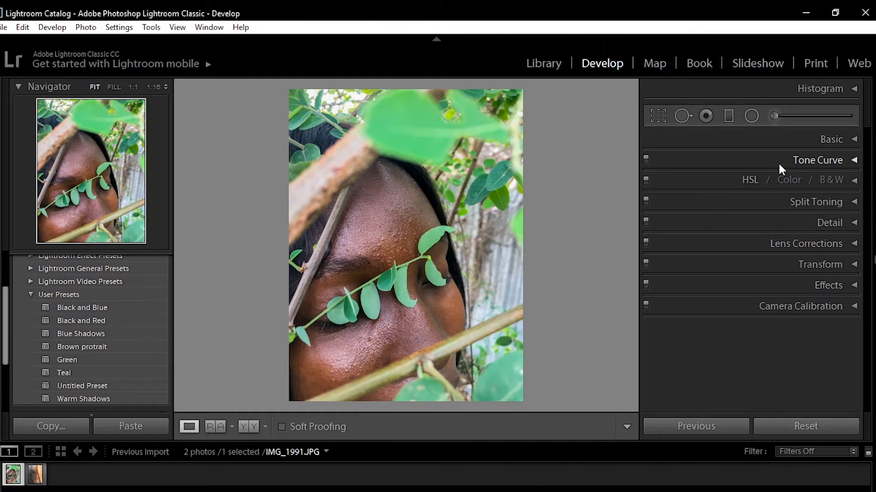
In the HSL hue adjustments, set Red to +27, Orange to +82, Purple to -1 and Magenta to 0.
left_click(745, 181)
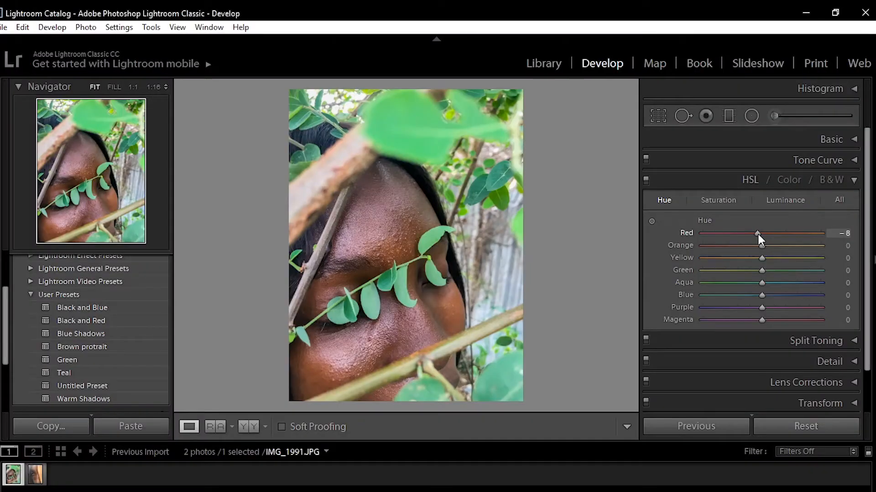
left_click_drag(757, 232, 716, 227)
left_click_drag(662, 230, 796, 270)
left_click_drag(759, 305, 762, 324)
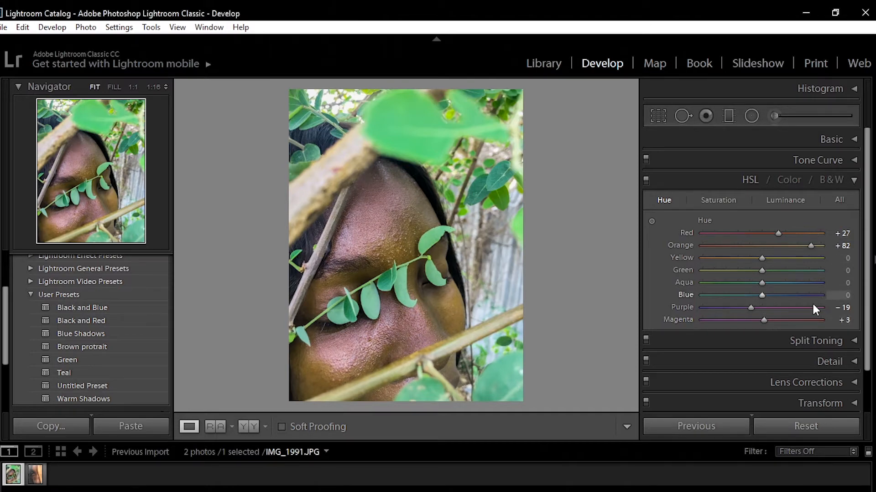
left_click(765, 320)
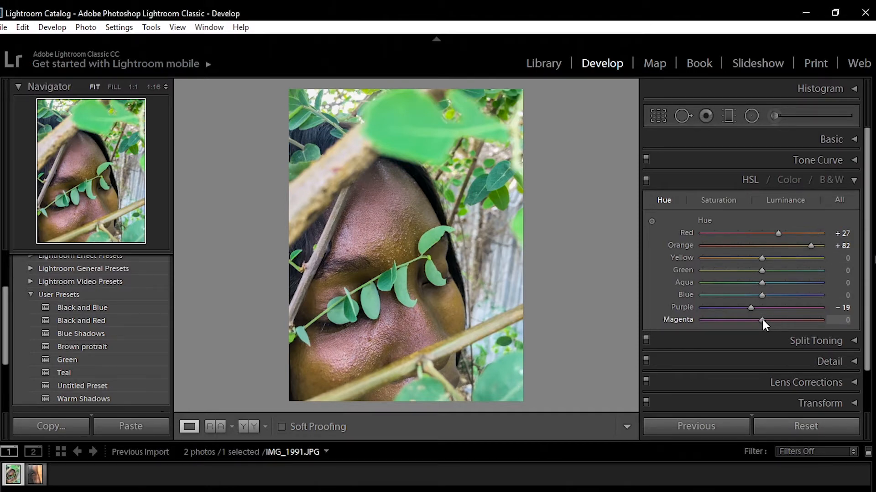
double_click(763, 319)
left_click_drag(753, 307, 761, 310)
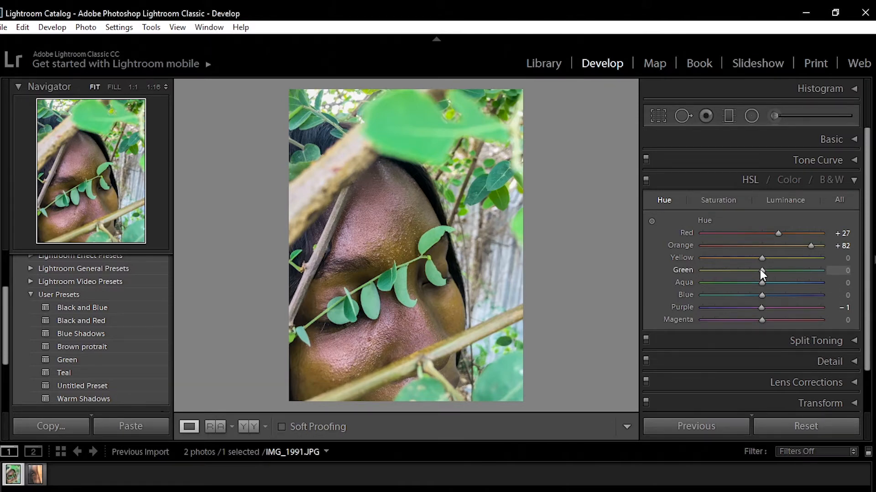
Shift the foliage colours by setting the HSL hue of Yellow to +95 and Green to +29.
left_click_drag(760, 270, 788, 276)
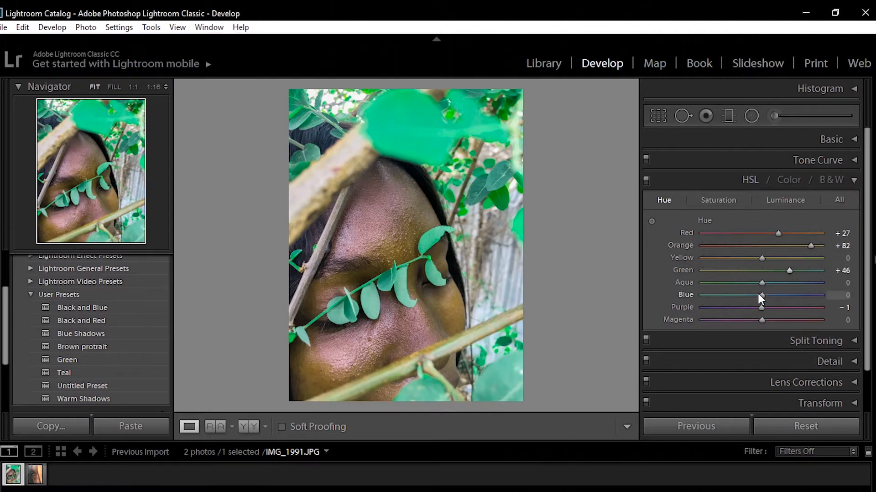
left_click_drag(762, 258, 818, 280)
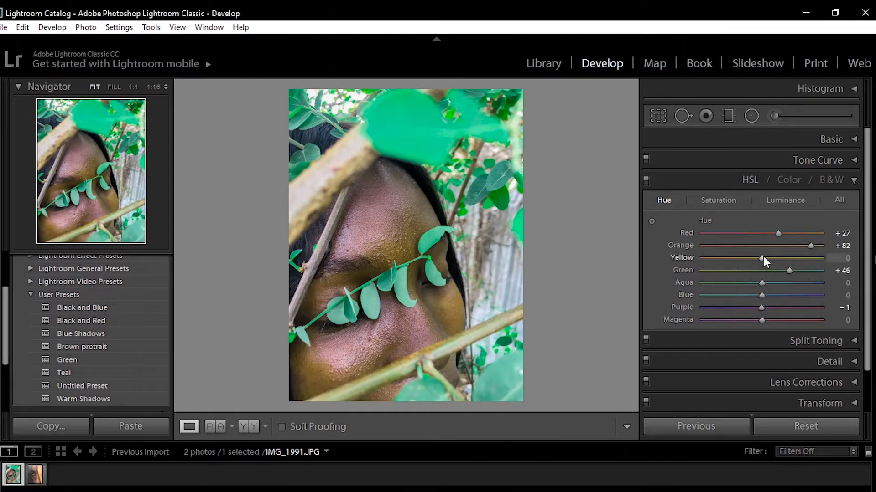
mouse_move(761, 258)
left_mouse_down()
mouse_move(747, 256)
mouse_move(765, 258)
left_mouse_up()
left_click_drag(764, 259, 788, 268)
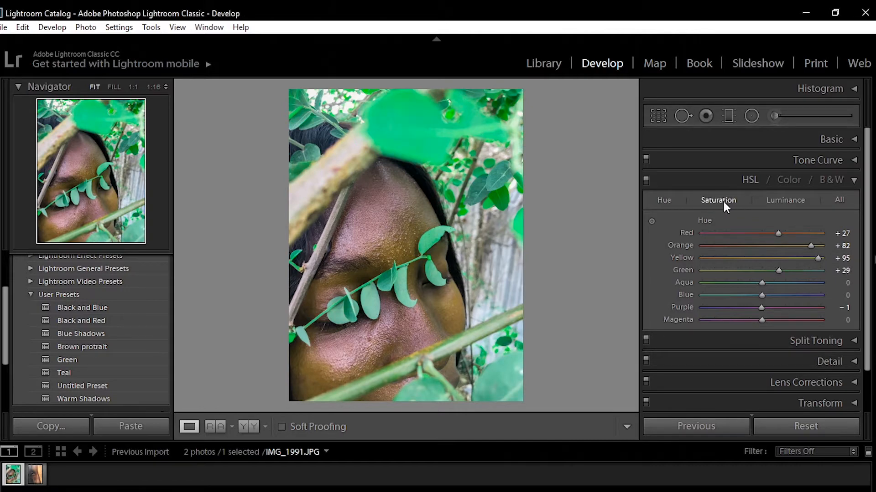
Set the HSL saturation of Green to +18 and its luminance to -9.
left_click(723, 203)
left_click_drag(762, 269, 782, 269)
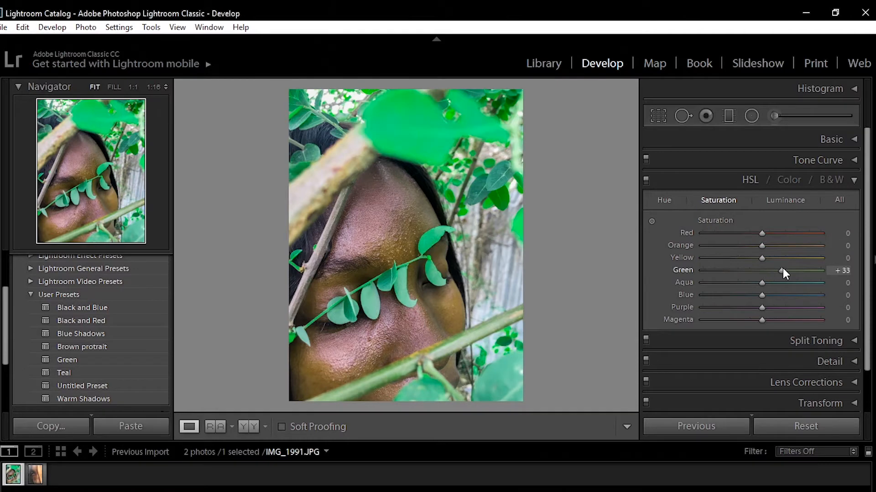
left_click(790, 202)
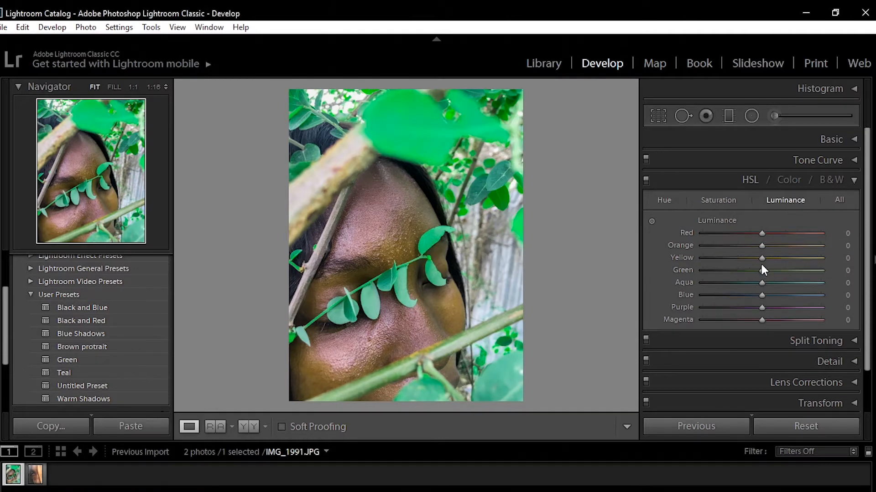
mouse_move(761, 269)
left_mouse_down()
mouse_move(739, 272)
mouse_move(756, 275)
left_mouse_up()
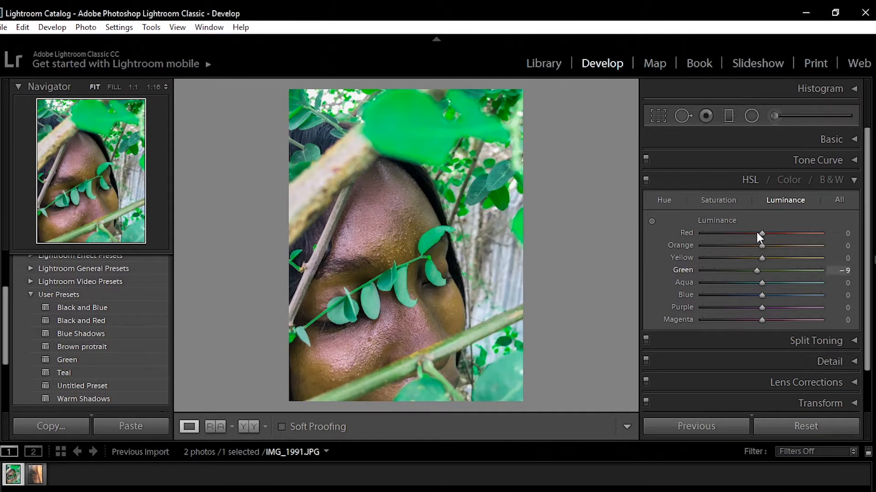
left_click(701, 199)
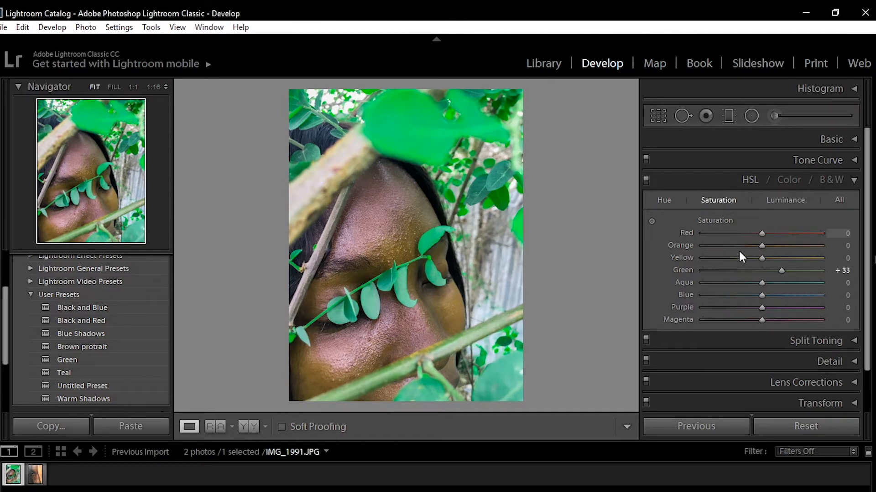
mouse_move(761, 272)
left_mouse_down()
mouse_move(778, 272)
mouse_move(770, 272)
left_mouse_up()
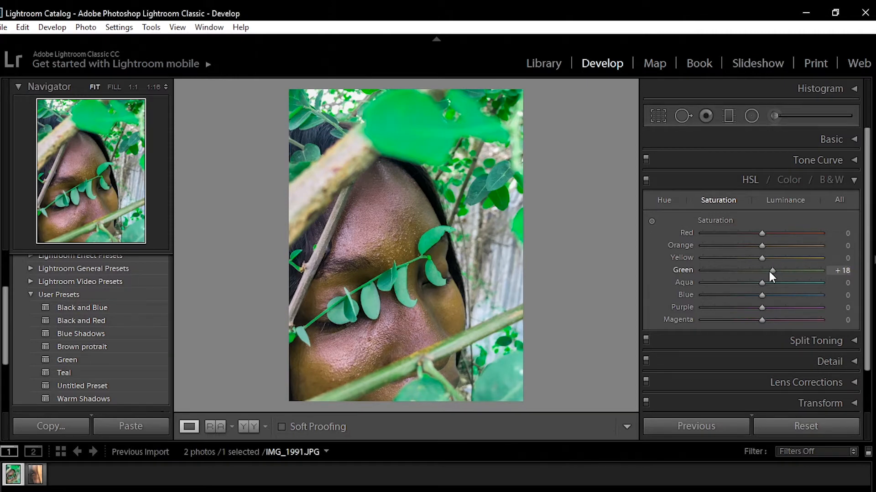
Set the HSL hue of Orange to -20 and Yellow to +84.
left_click(669, 199)
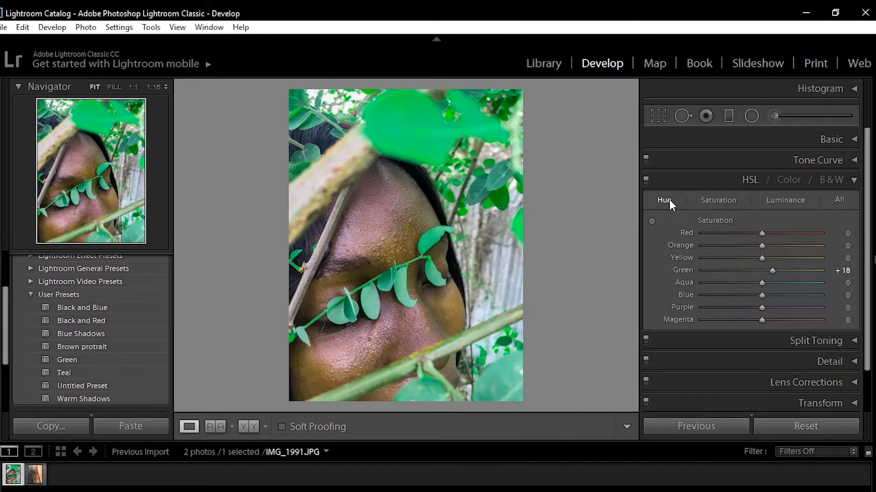
left_click(669, 199)
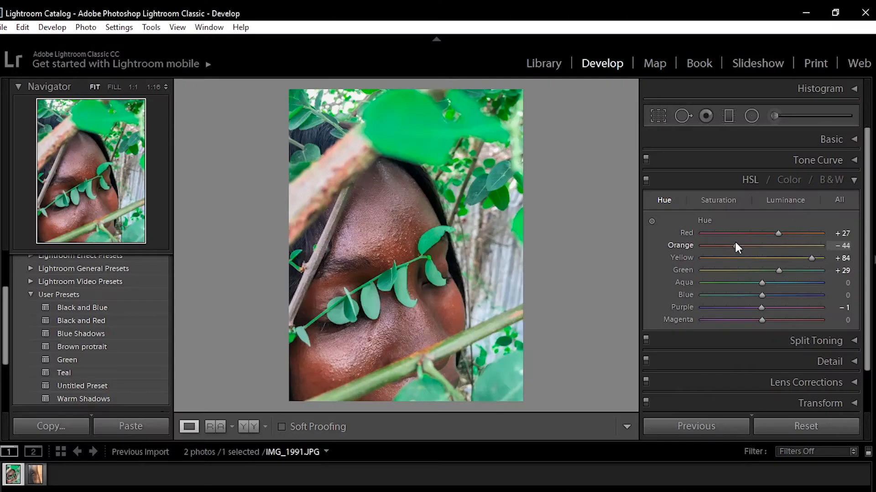
left_click_drag(734, 240, 749, 245)
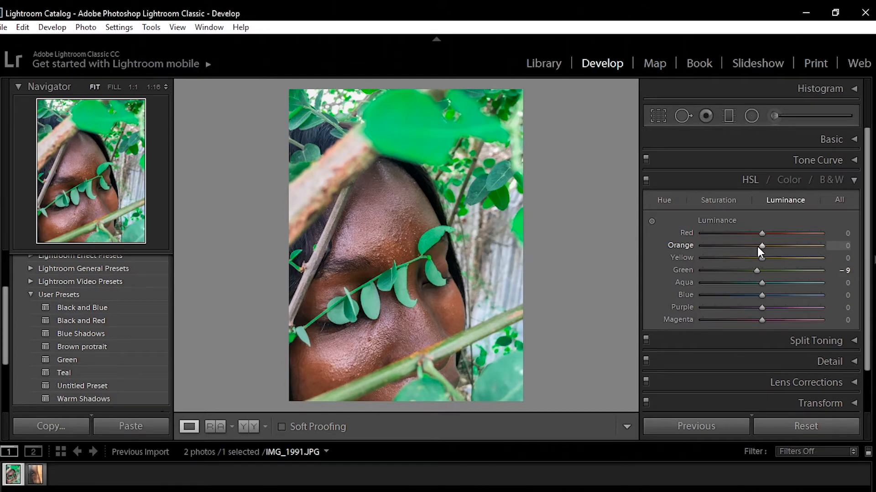
Refine the skin tones by setting Orange luminance to -54, Red hue to -9 and Orange hue to -15.
left_click_drag(757, 247, 727, 245)
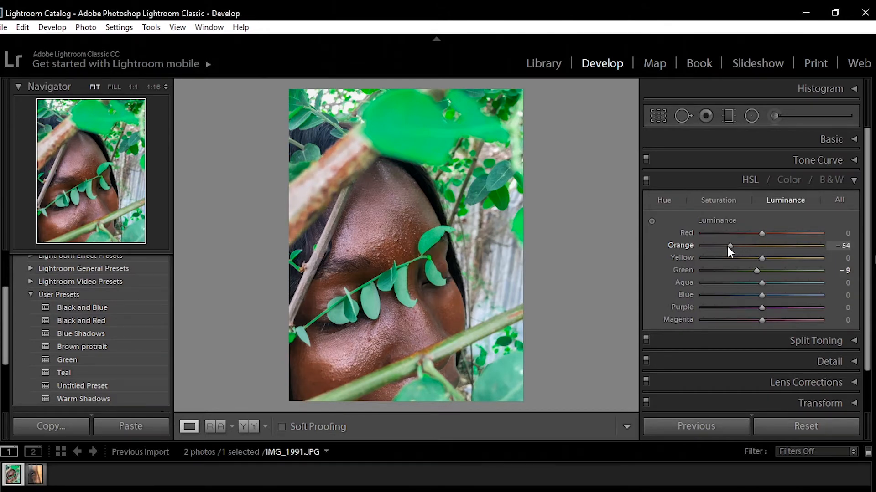
left_click(727, 199)
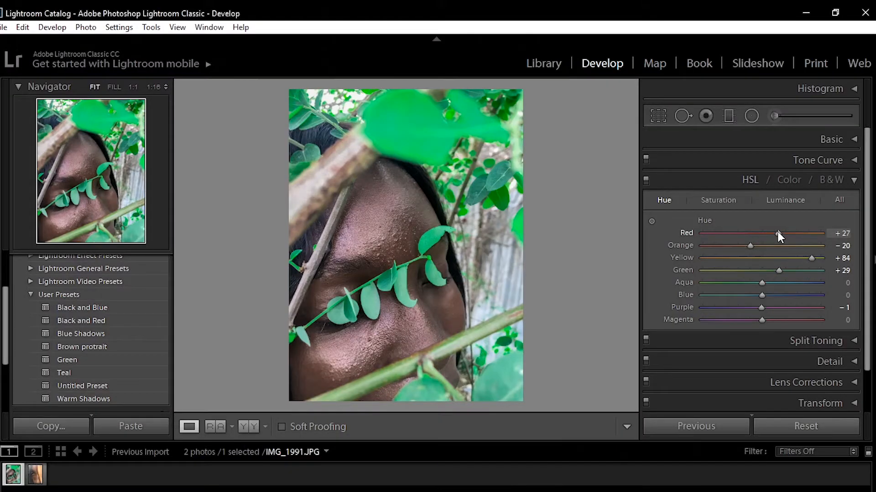
left_click_drag(778, 232, 756, 233)
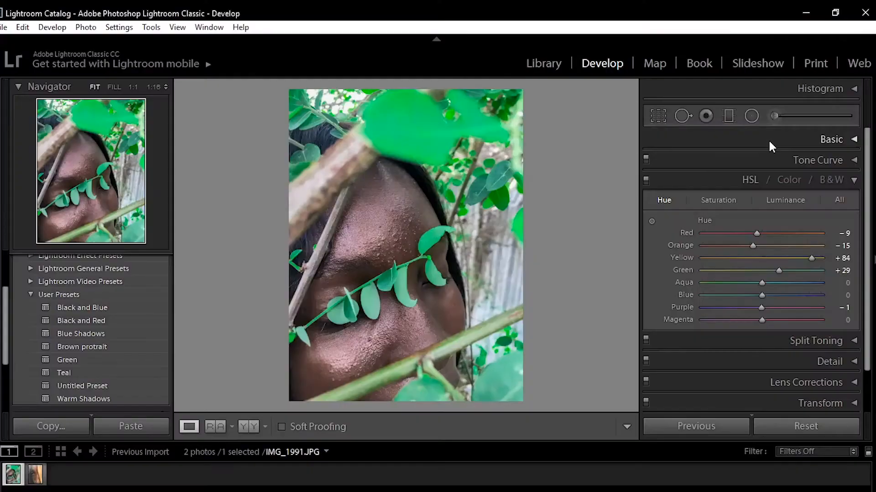
Raise the photo's Clarity in the basic adjustments to a strong positive value somewhat below +73.
left_click(768, 139)
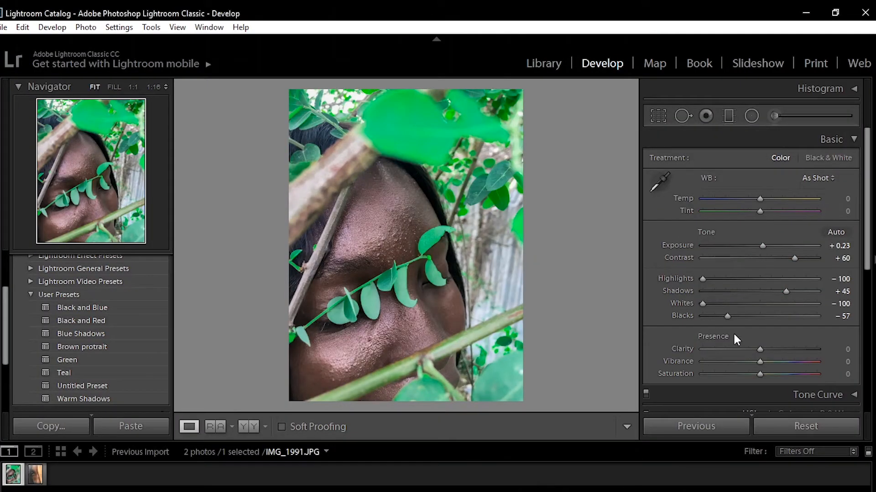
left_click_drag(760, 350, 800, 356)
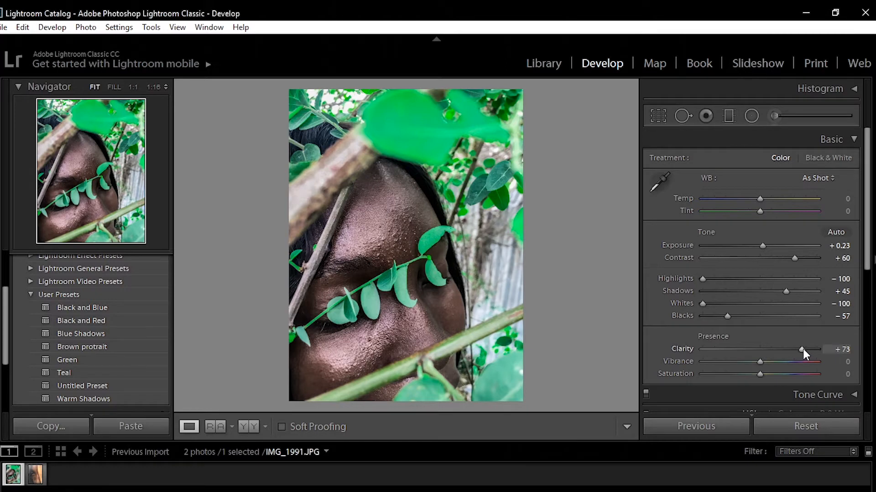
left_click_drag(803, 347, 793, 349)
left_click_drag(788, 348, 787, 349)
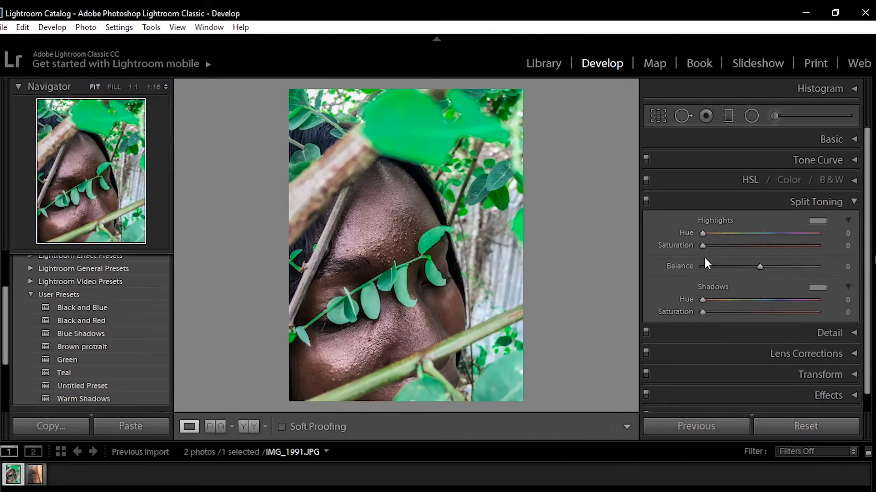
Set the split-toning highlights saturation to 15 and try out different highlight hues, ending at 0.
left_click_drag(701, 246, 714, 250)
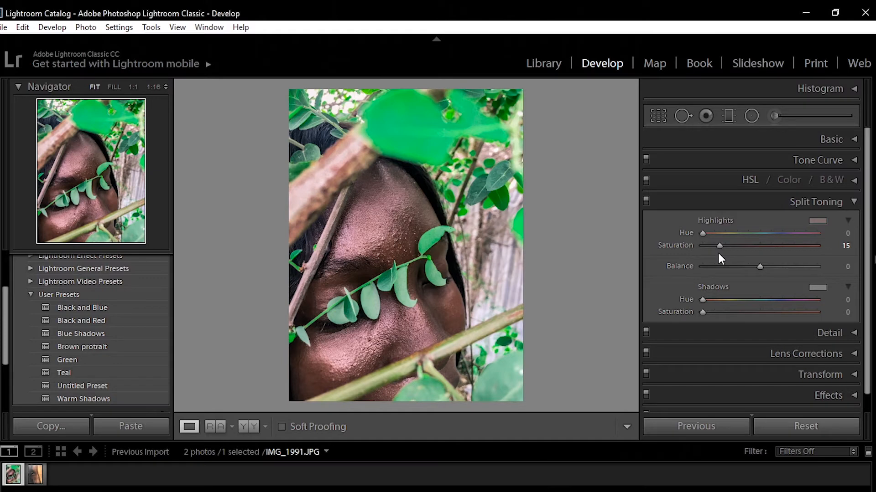
left_click_drag(702, 233, 715, 235)
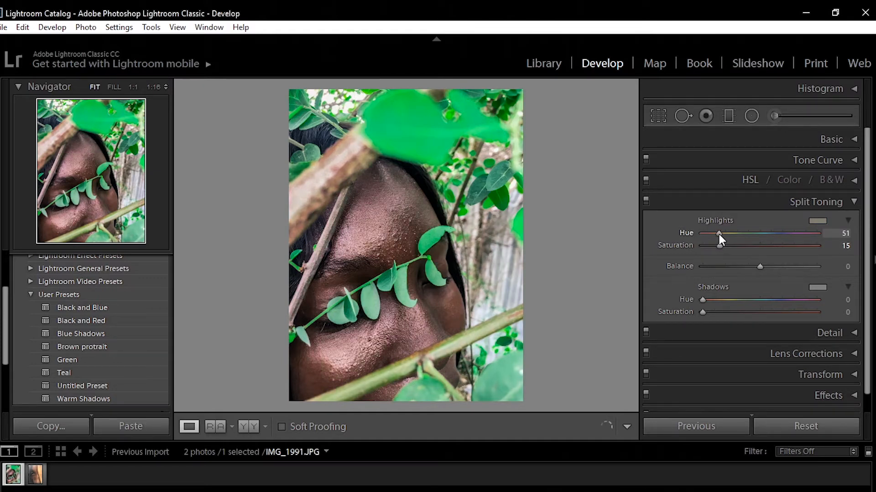
left_click_drag(719, 234, 825, 236)
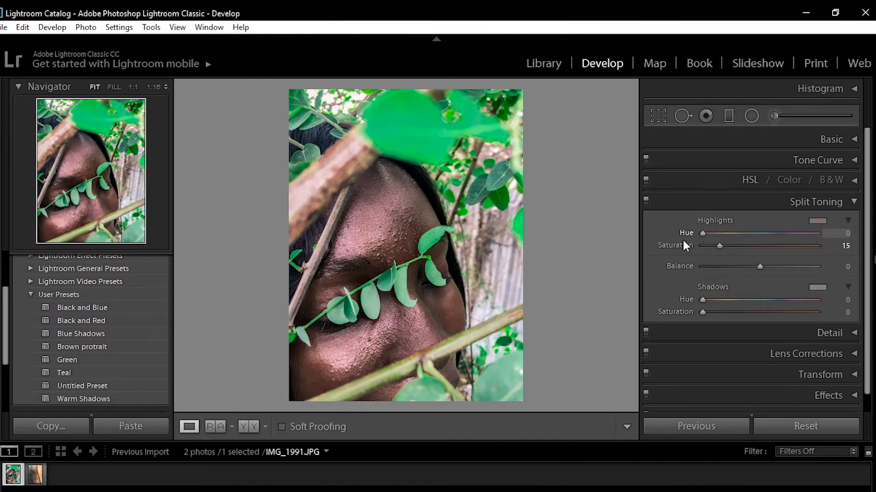
left_click_drag(704, 233, 730, 236)
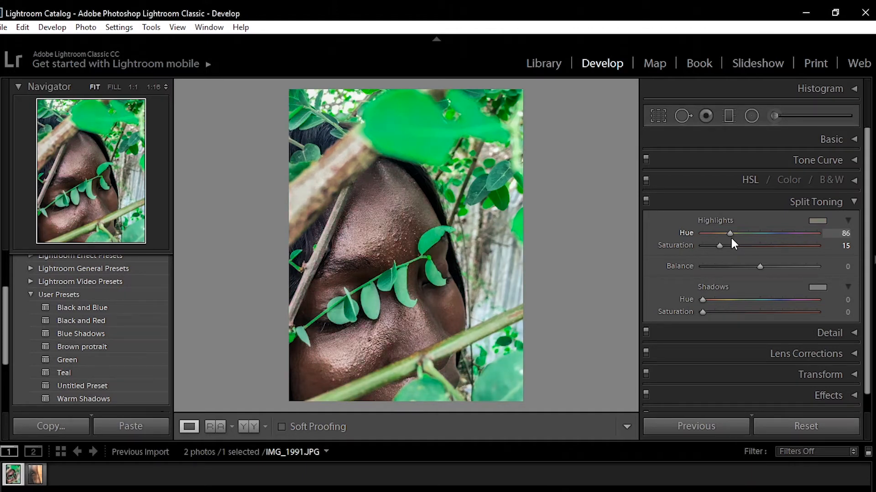
left_click_drag(731, 238, 650, 266)
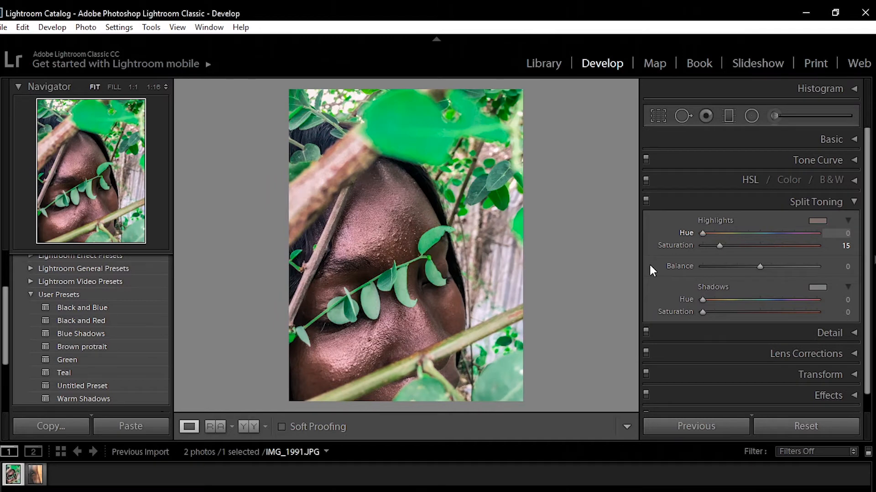
Set the split-toning highlights hue to 151, the shadows hue to 45 and the shadows saturation to 19.
left_click_drag(702, 313, 724, 313)
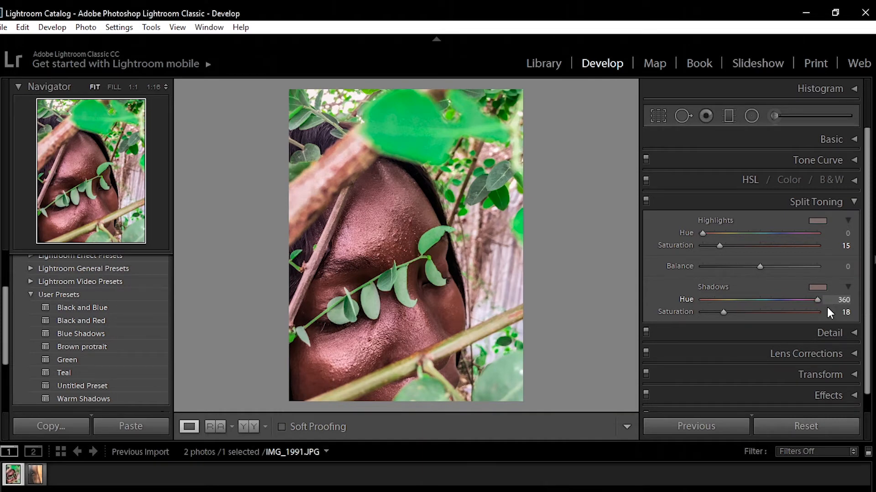
left_click_drag(826, 306, 665, 314)
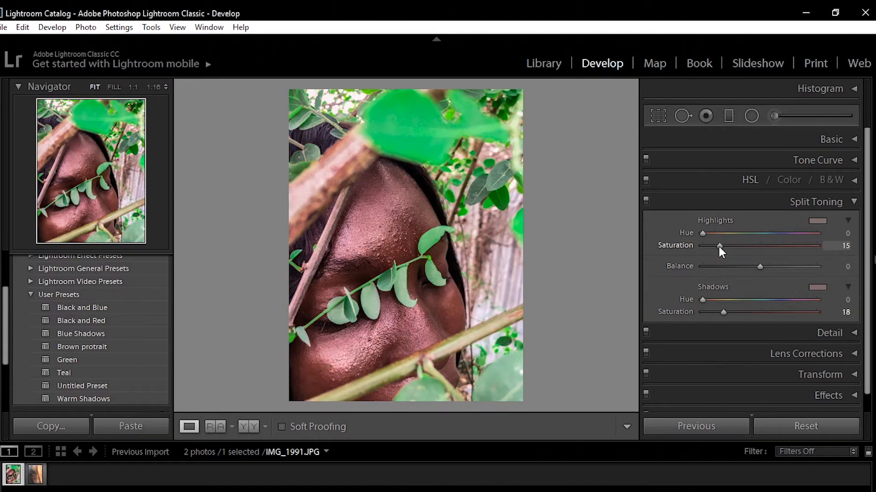
left_click_drag(718, 247, 746, 235)
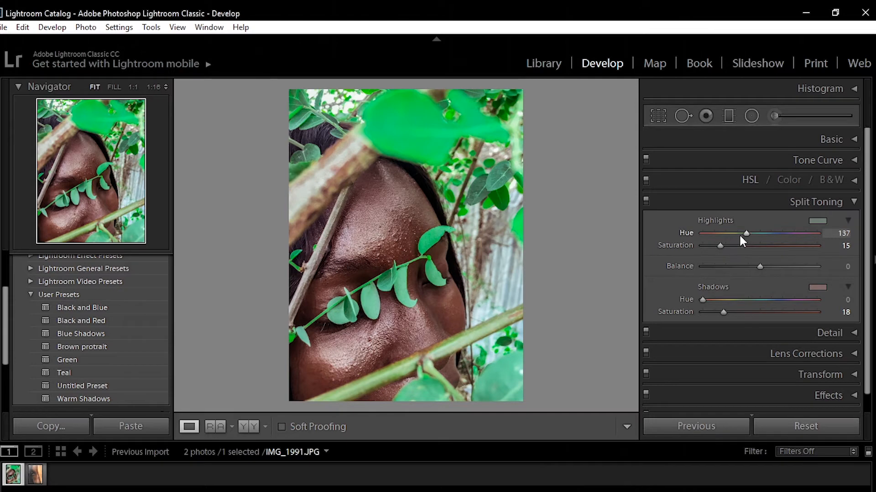
left_click_drag(746, 233, 752, 234)
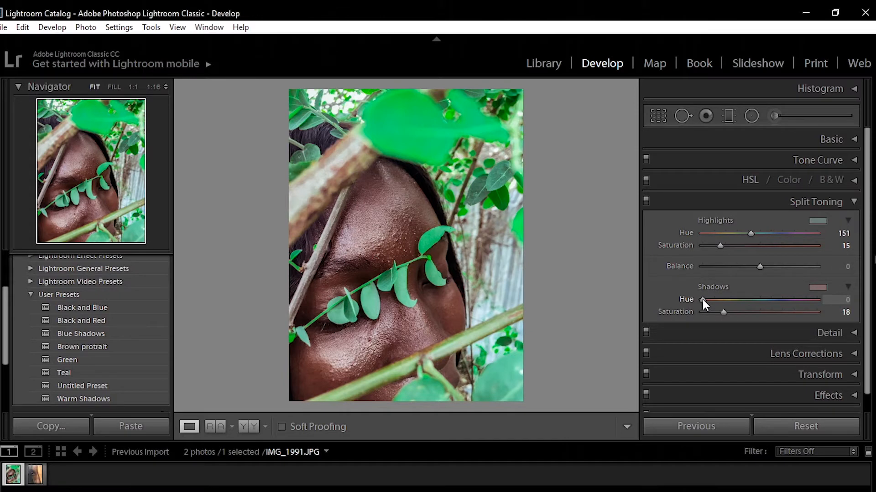
mouse_move(703, 301)
left_mouse_down()
mouse_move(724, 302)
mouse_move(717, 302)
left_mouse_up()
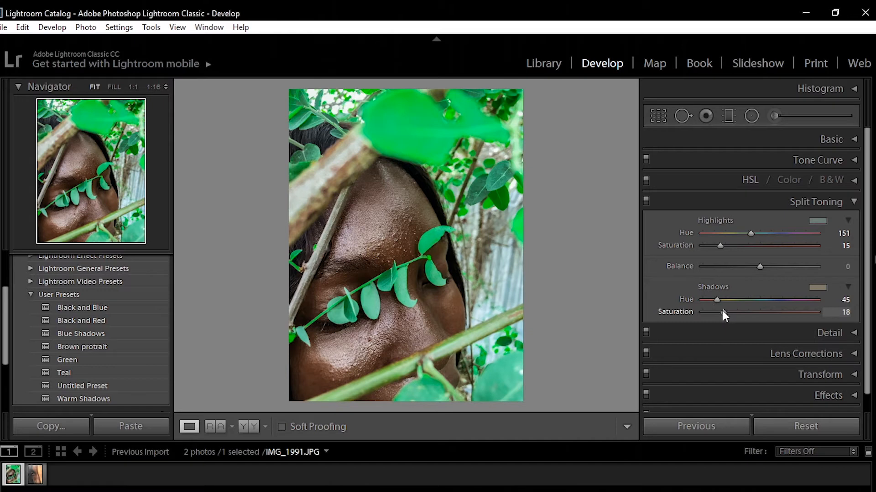
left_click_drag(722, 312, 719, 312)
Compare the photo before and after editing side by side and split, then return to the single view and collapse the split-toning settings.
left_click(250, 427)
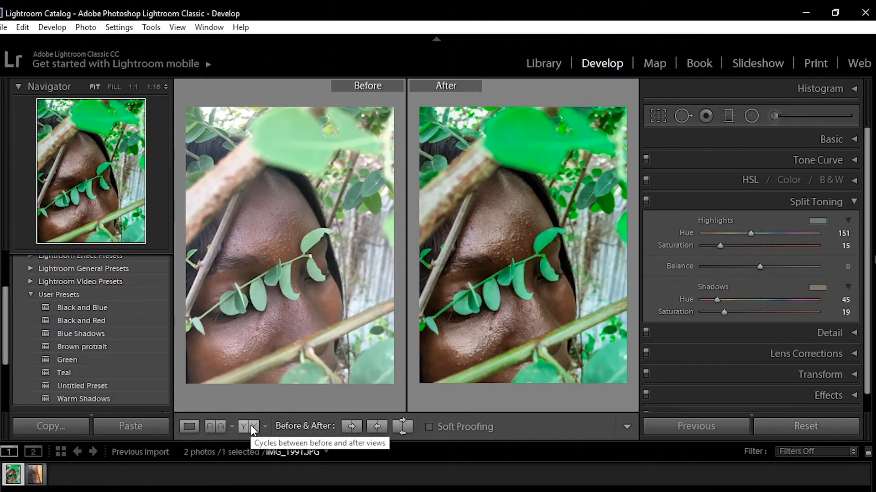
left_click(250, 425)
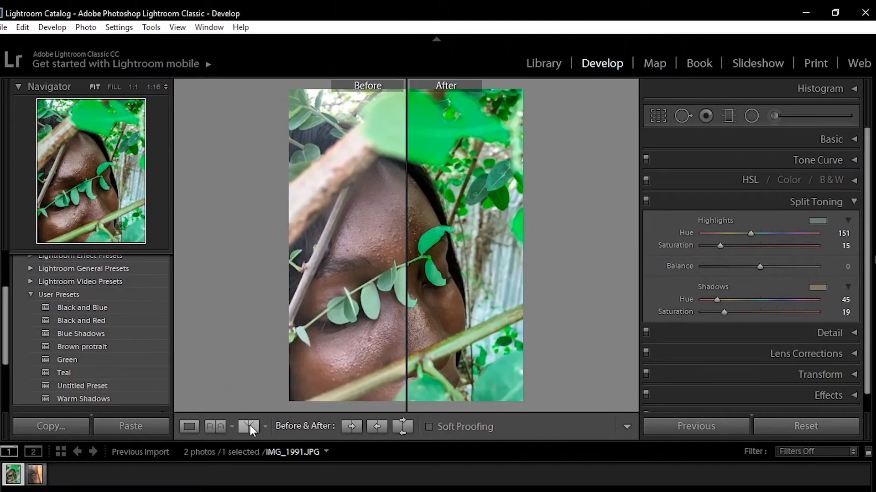
left_click(189, 427)
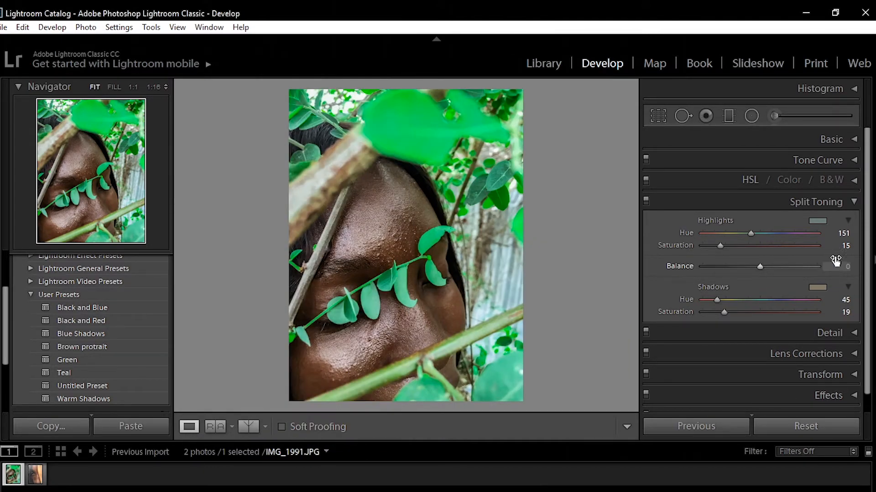
left_click(824, 205)
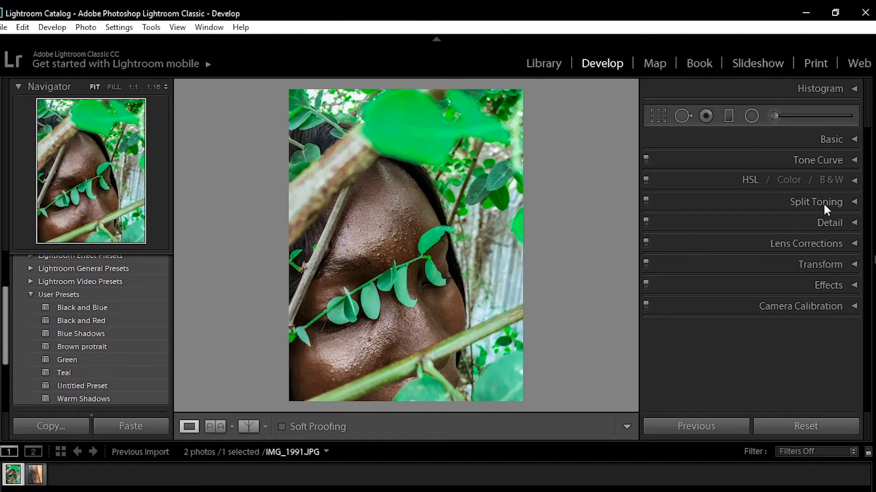
Try a vertical perspective transform of -18 on the photo and undo it.
left_click(842, 264)
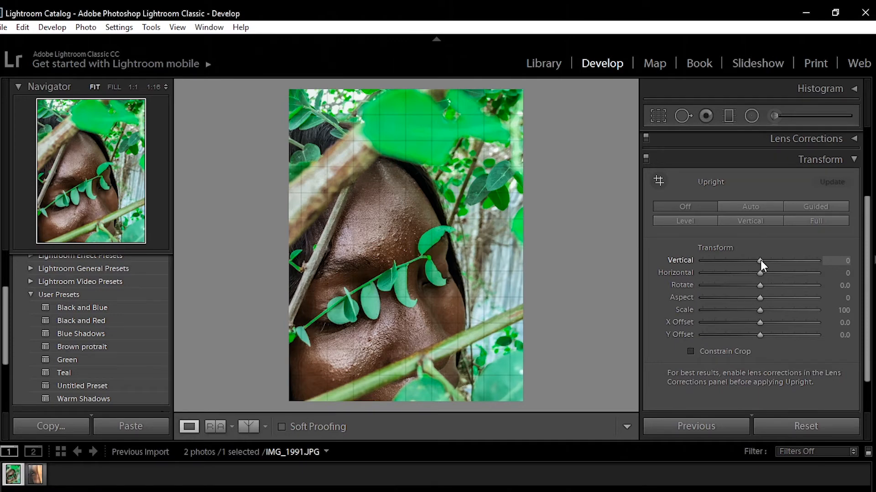
mouse_move(760, 260)
left_mouse_down()
mouse_move(781, 262)
mouse_move(718, 264)
mouse_move(749, 264)
left_mouse_up()
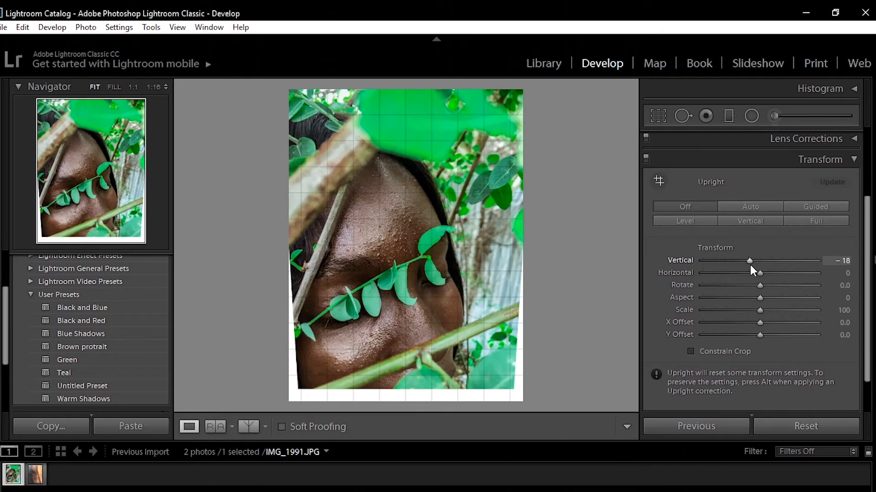
key("ctrl+z")
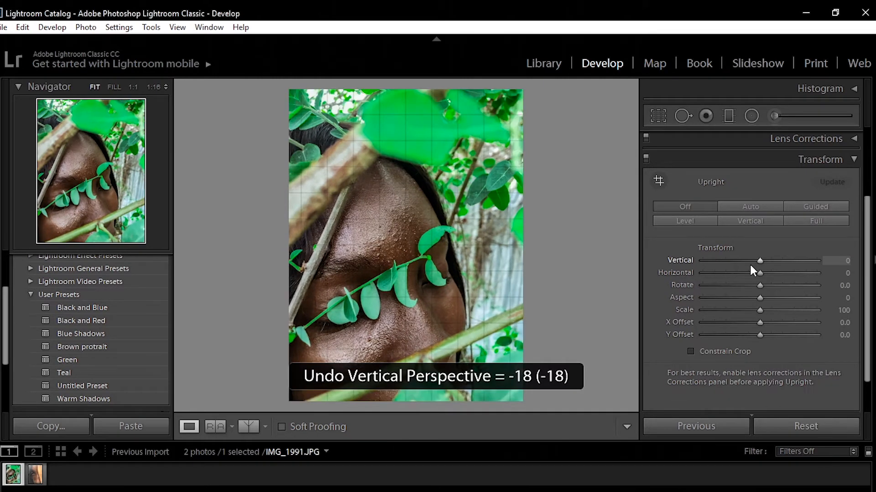
left_click(822, 159)
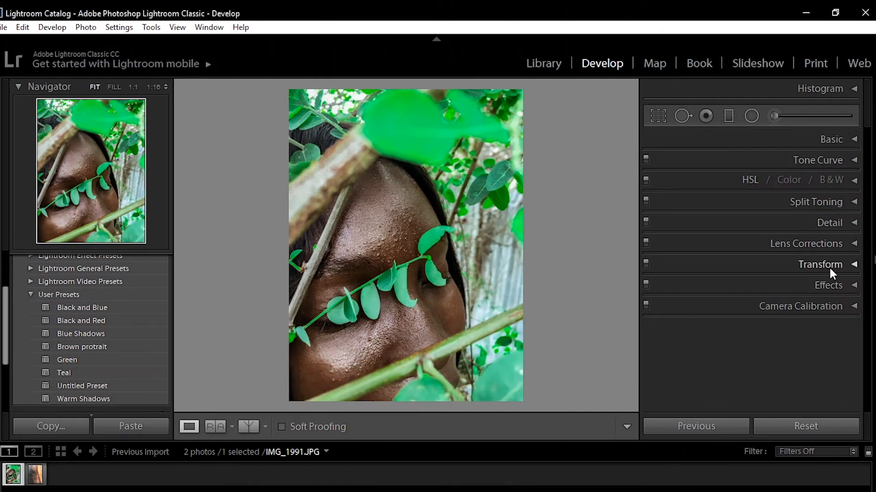
Add a post-crop vignette with amount -40, midpoint 41, roundness +49 and feather 59.
left_click(831, 284)
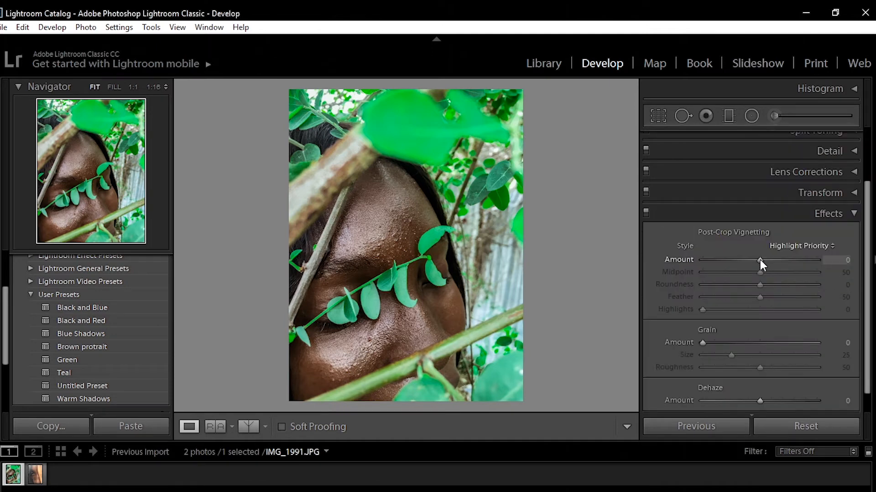
left_click_drag(760, 260, 746, 259)
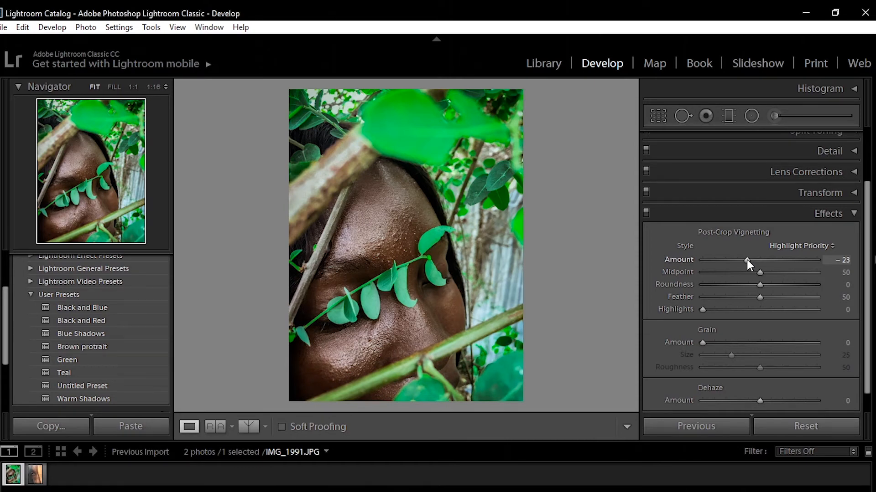
left_click_drag(746, 259, 739, 259)
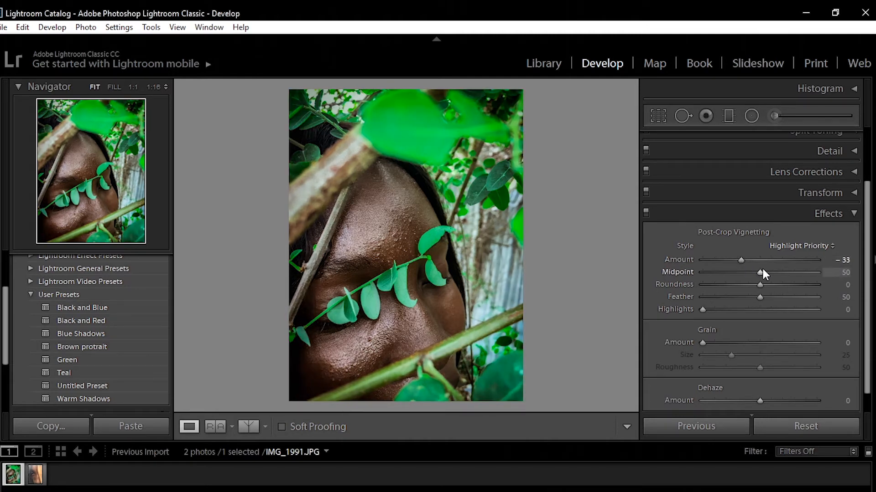
left_click_drag(760, 273, 751, 274)
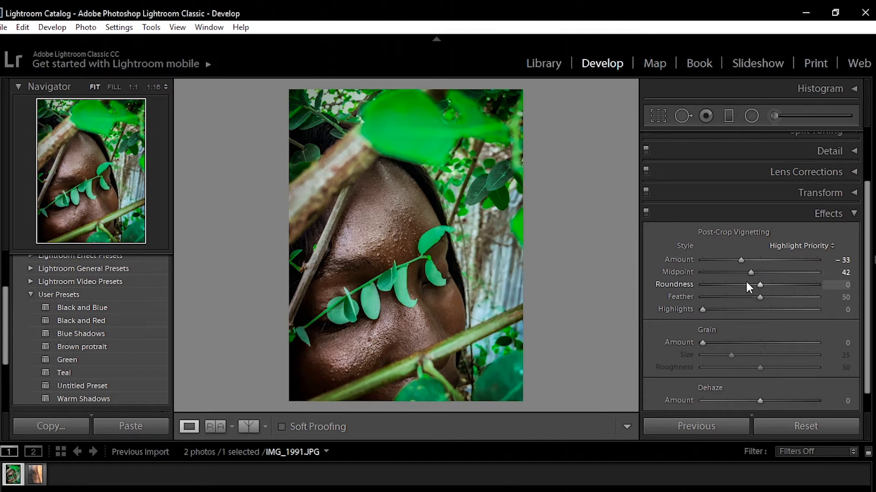
left_click_drag(749, 275, 777, 282)
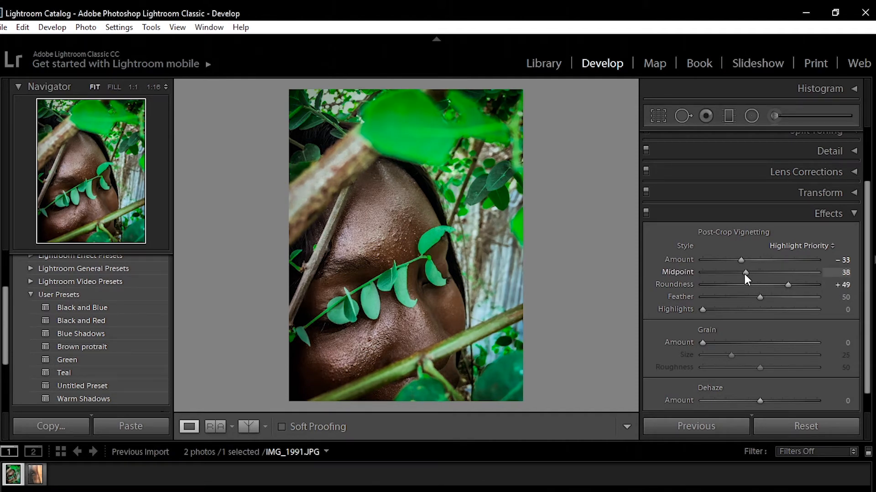
left_click_drag(746, 276, 766, 297)
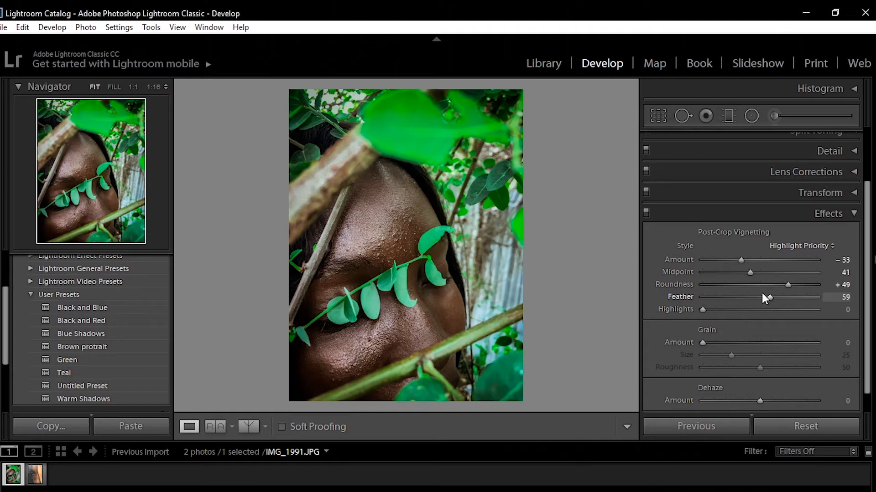
left_click_drag(741, 261, 738, 260)
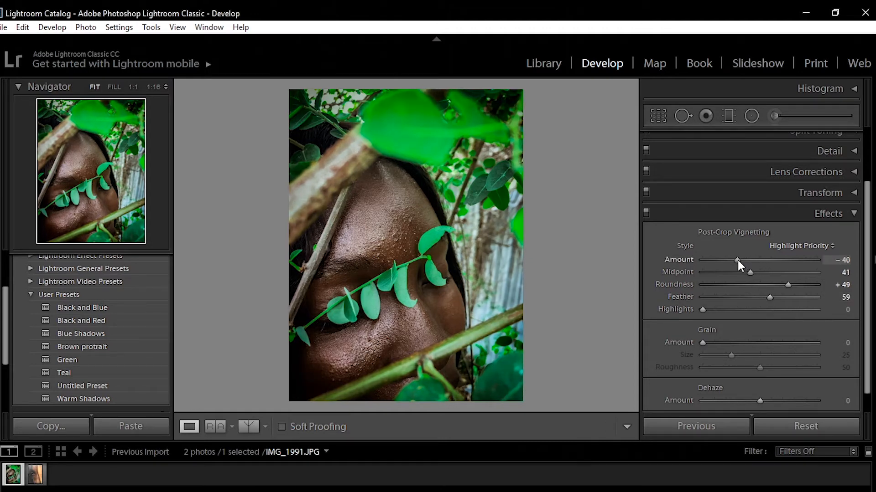
left_click(776, 210)
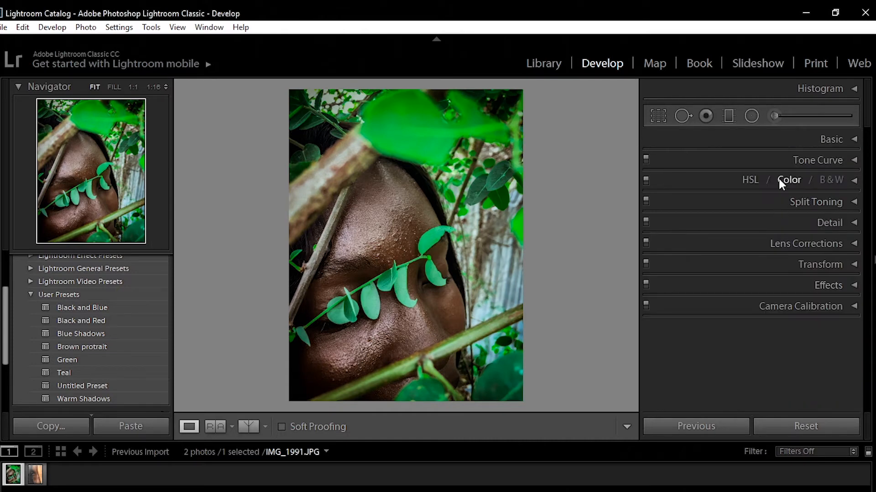
Reset the exposure to 0.00 and set the contrast to +68 and the shadows to +28.
left_click(773, 145)
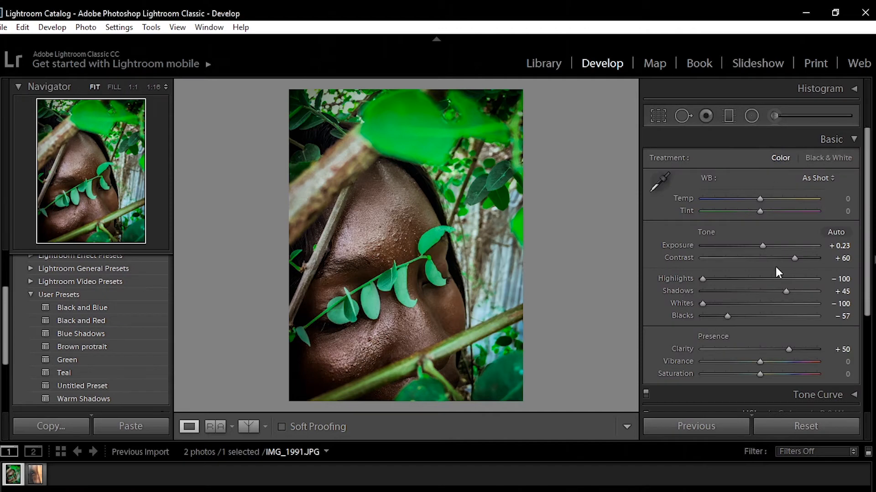
double_click(760, 245)
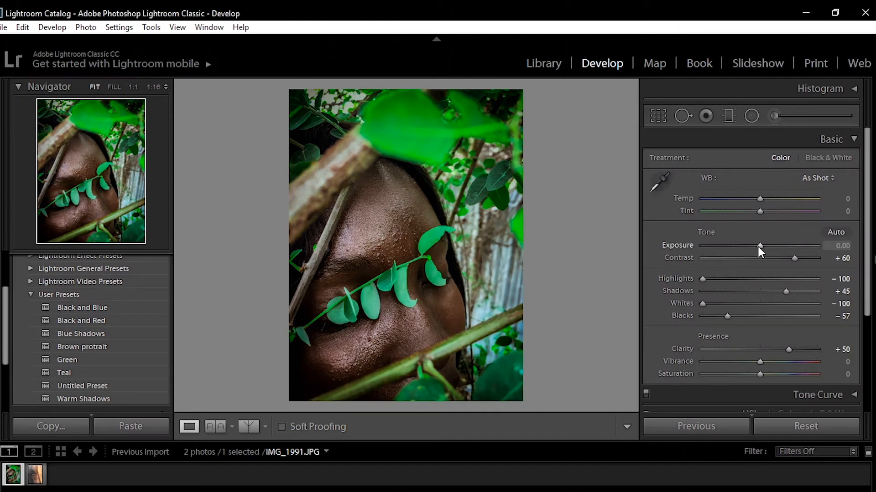
mouse_move(795, 256)
left_mouse_down()
mouse_move(785, 258)
mouse_move(800, 258)
left_mouse_up()
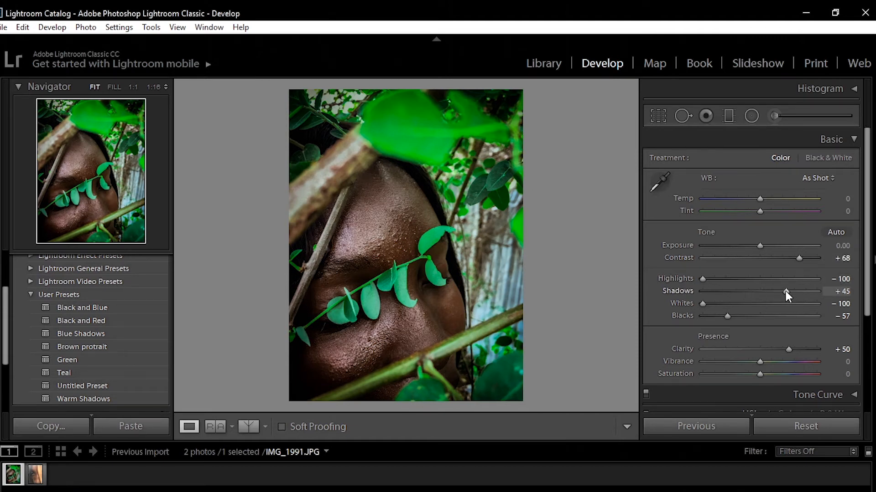
left_click_drag(785, 292, 777, 291)
left_click_drag(775, 291, 775, 294)
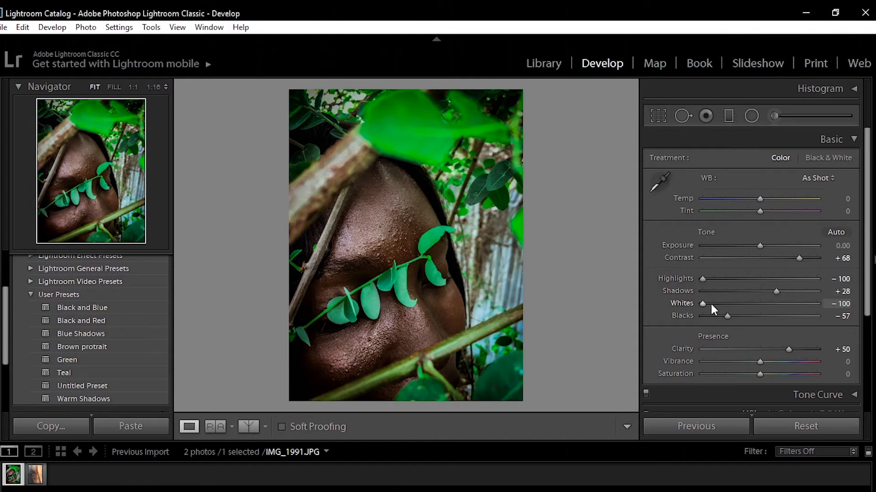
Set the whites to -73 and the blacks to -67 in the basic adjustments.
left_click_drag(700, 304, 721, 314)
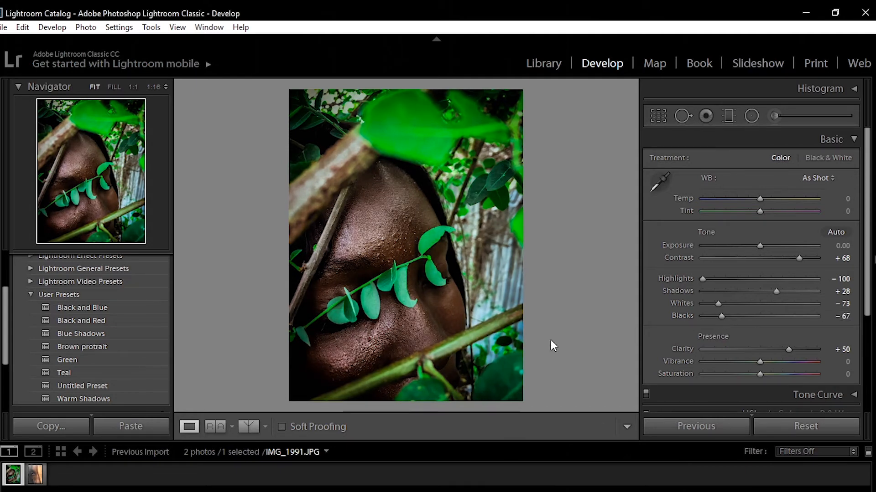
mouse_move(121, 359)
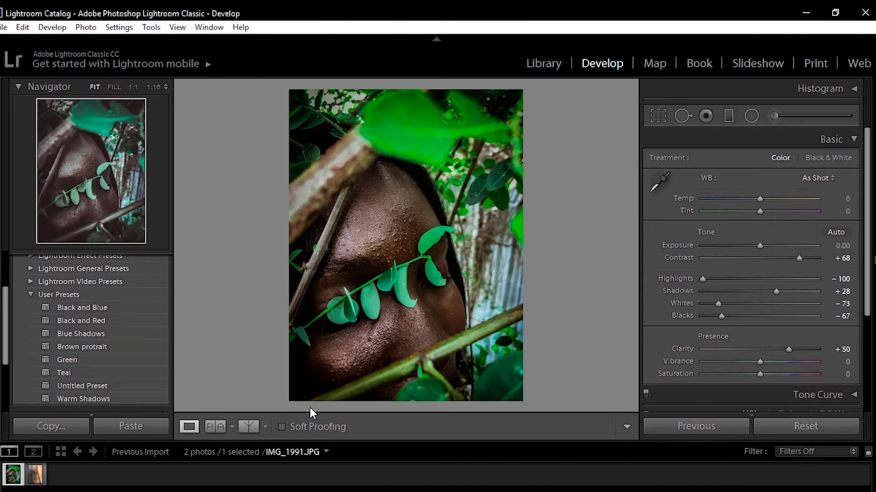
left_click(709, 146)
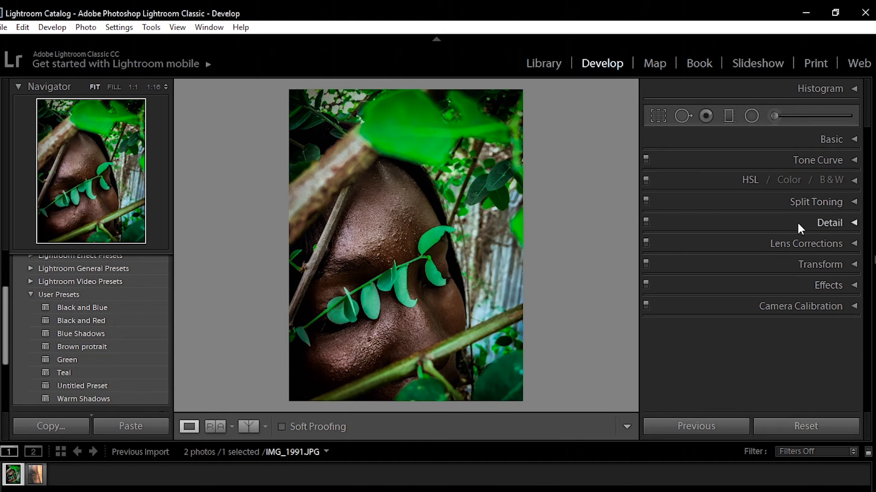
Set the green saturation to -23 in the HSL adjustments and fine-tune the green luminance.
left_click(748, 177)
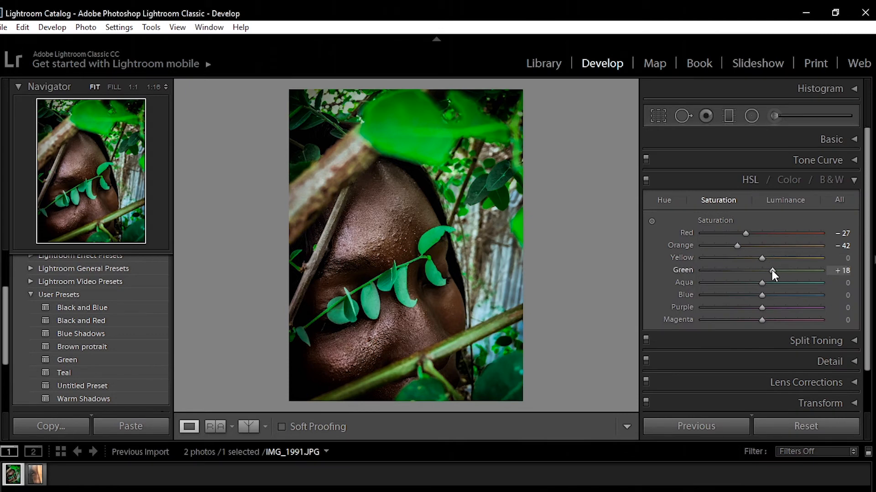
left_click_drag(772, 271, 748, 269)
left_click(786, 199)
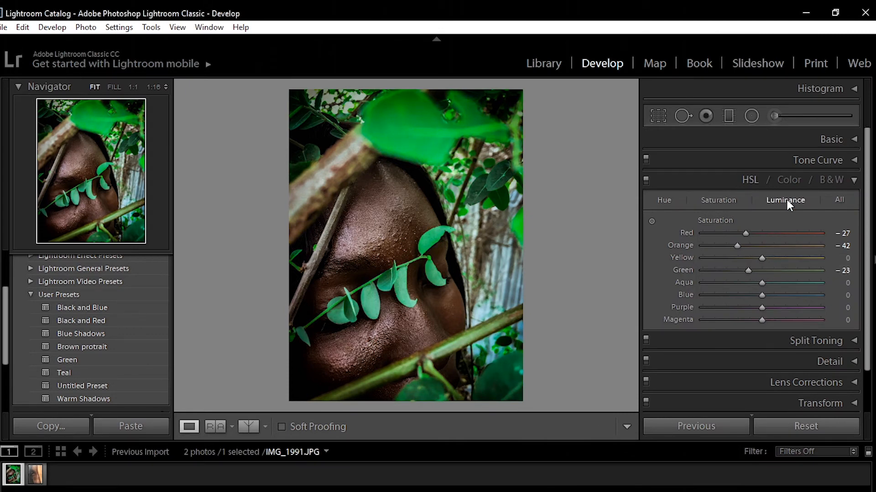
left_click_drag(757, 269, 797, 273)
Set the red saturation to -45 and the orange saturation to -56 in the HSL adjustments.
left_click(670, 206)
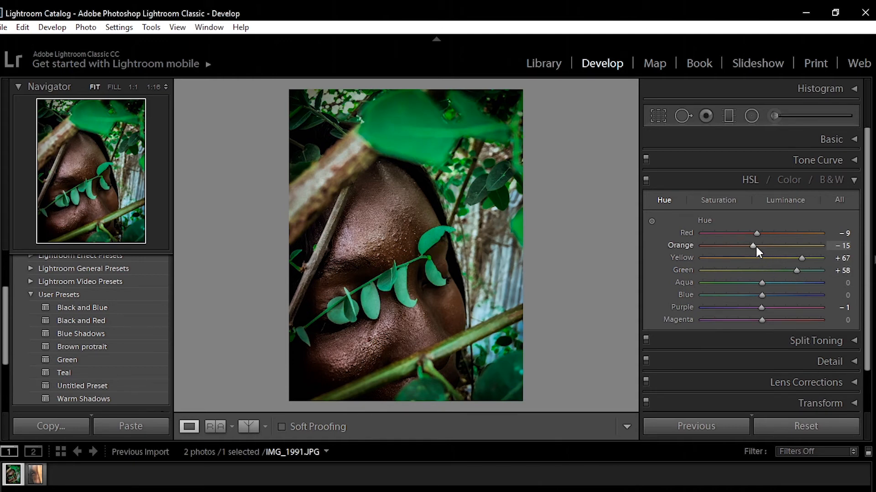
left_click(724, 202)
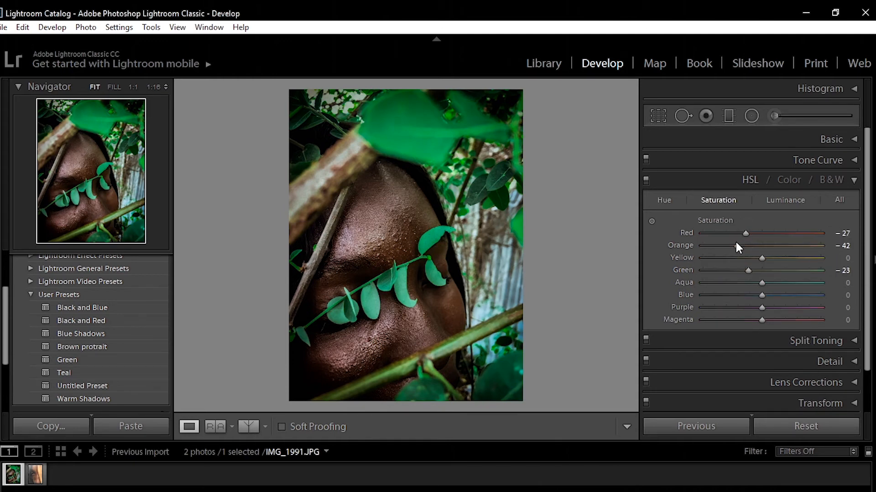
left_click_drag(735, 246, 738, 235)
Compare the photo before and after editing in the split and side-by-side views, and return to the single view.
left_click(257, 424)
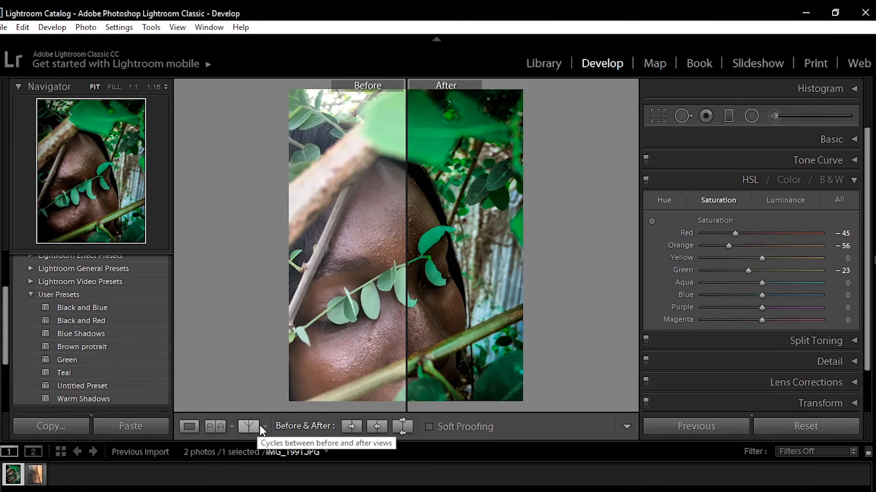
left_click(265, 427)
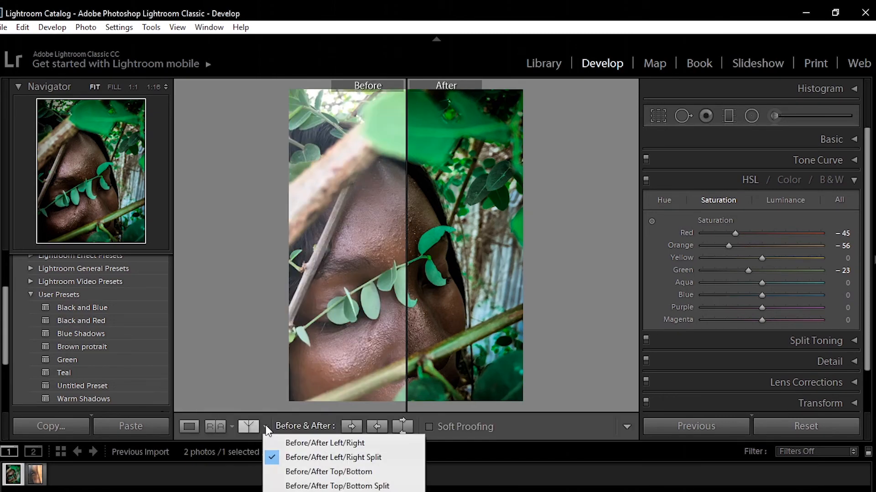
left_click(288, 449)
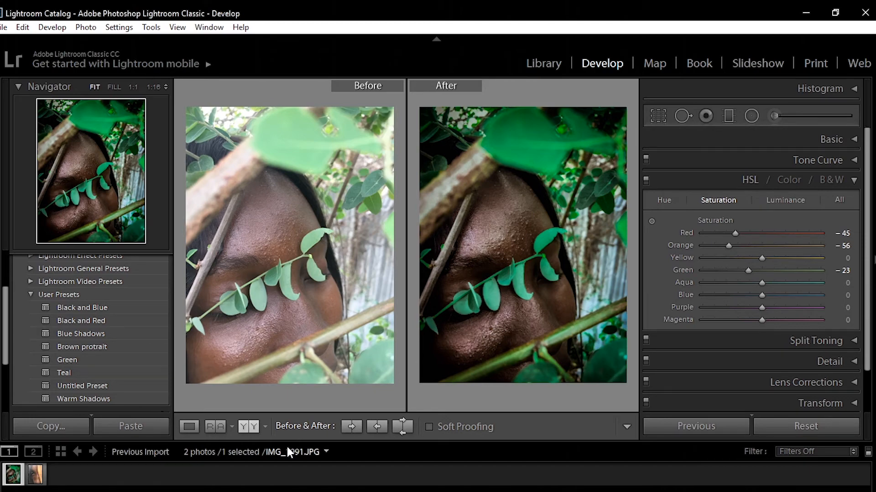
left_click(191, 426)
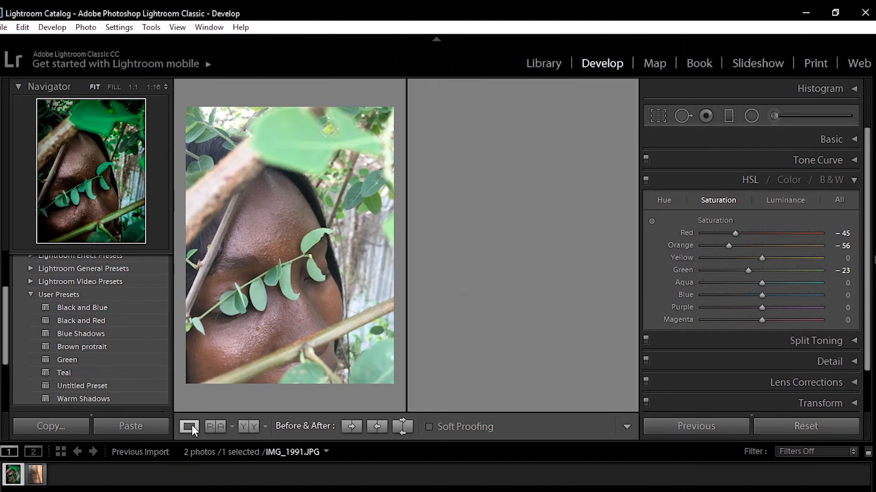
Apply the user preset Green to the photo IMG_1998.JPG and show it before and after side by side.
left_click(40, 476)
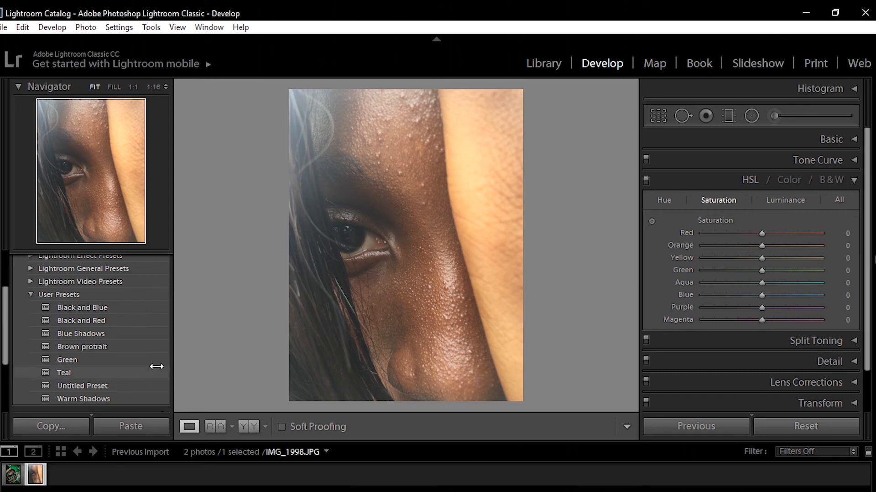
left_click(135, 359)
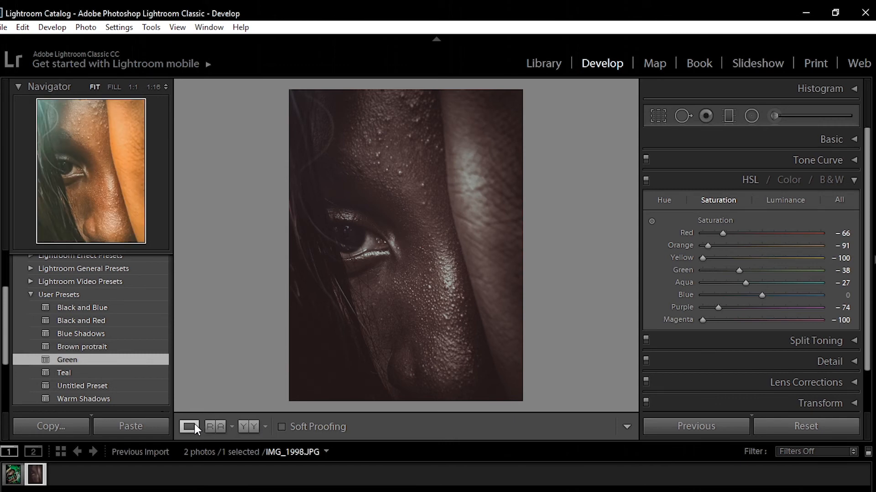
left_click(249, 424)
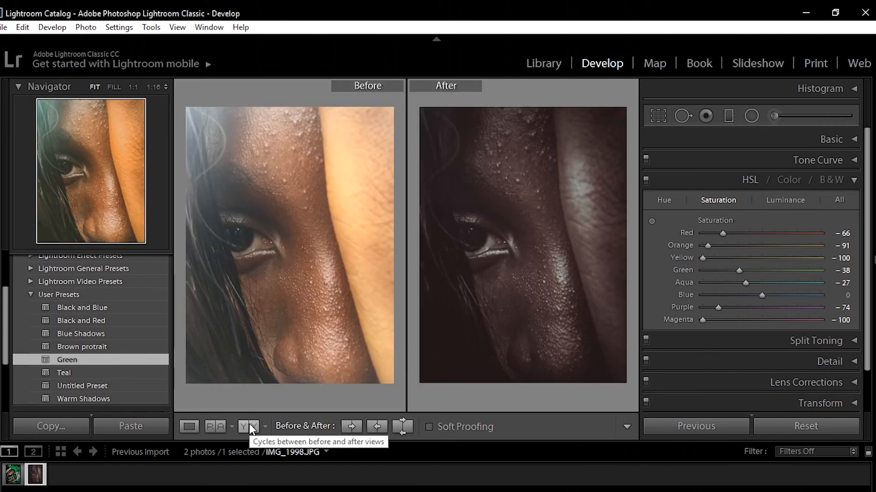